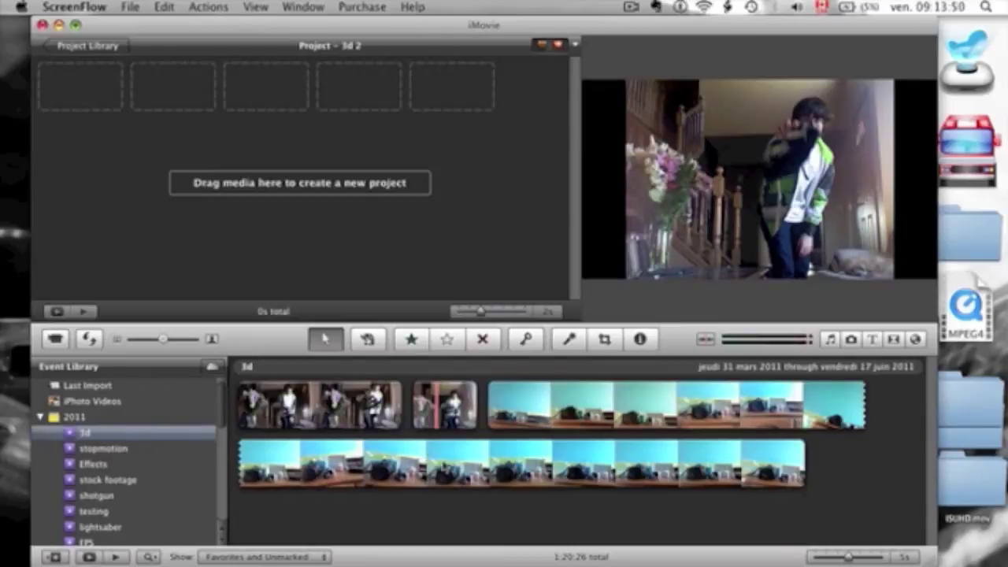
Bring iMovie to the front to preview the 1:20:26 of footage in the '3d' event
click(446, 468)
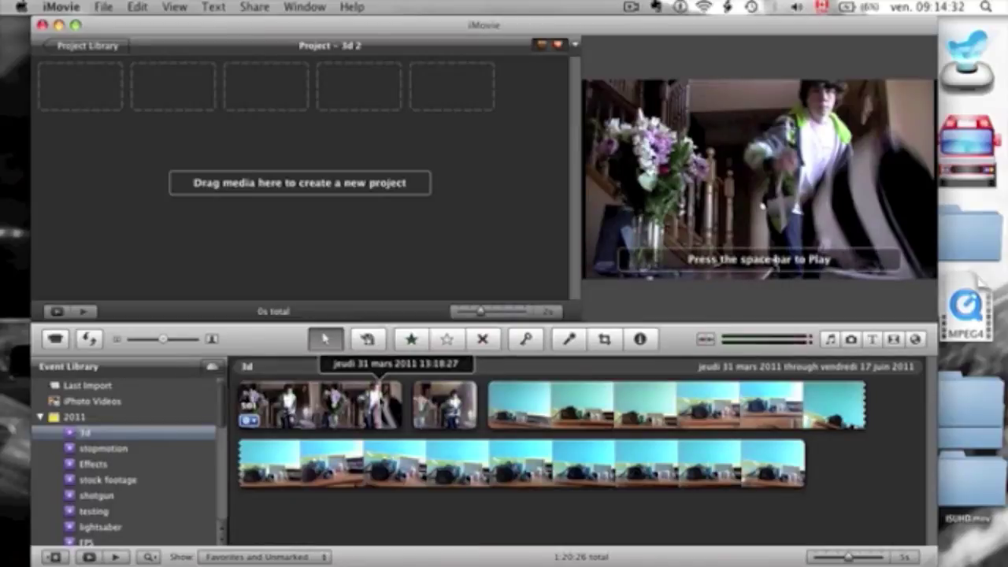
Add the entire first dancing clip to the '3d 2' project, making it 5:01 long
drag(239, 405, 401, 407)
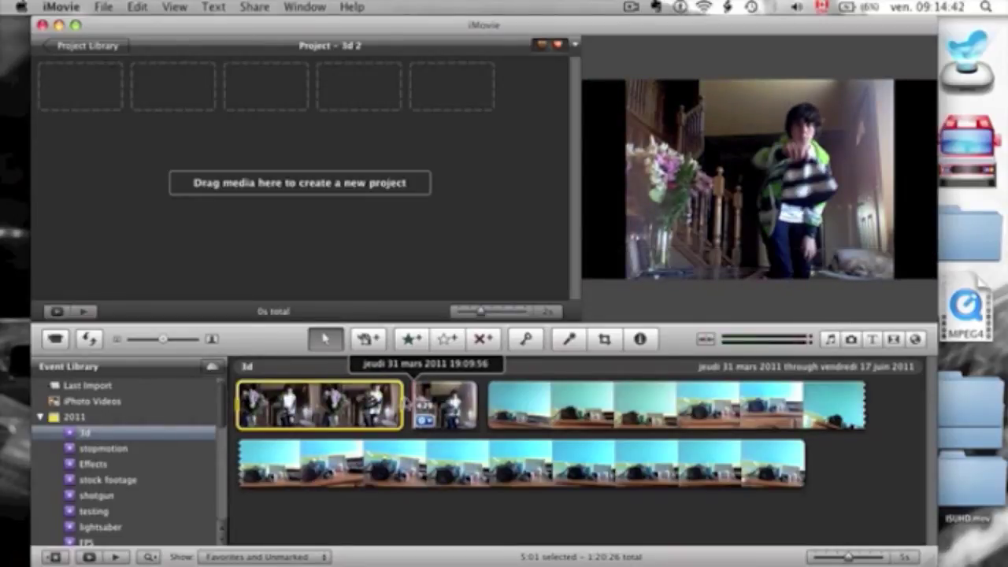
key(e)
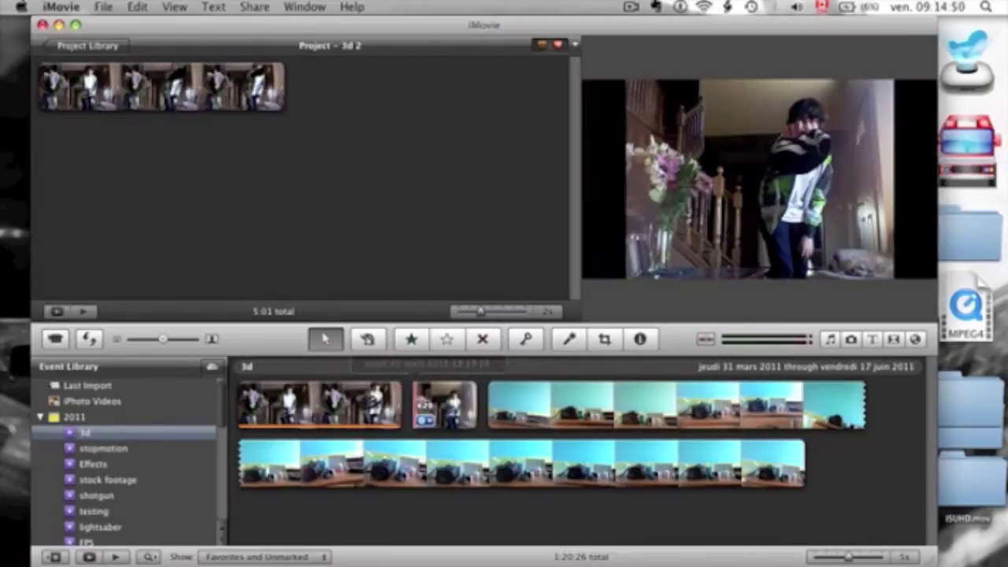
Confirm Show Advanced Tools is on in iMovie's General preferences
click(61, 7)
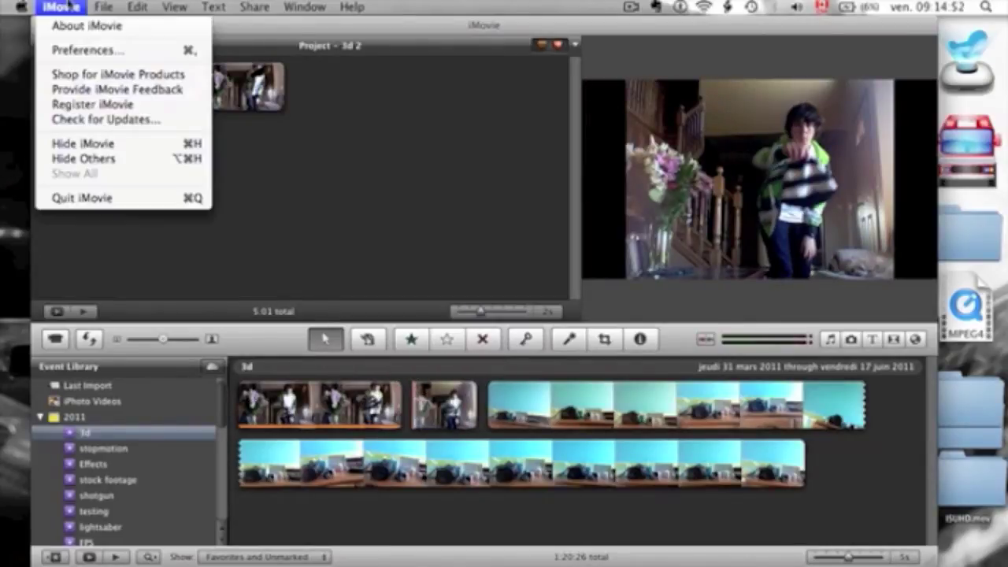
click(109, 51)
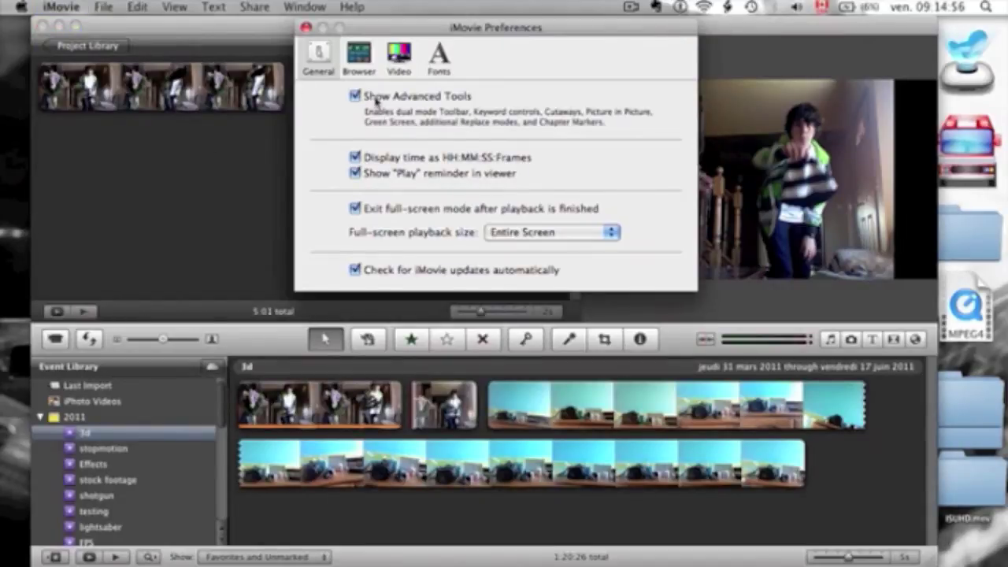
click(306, 29)
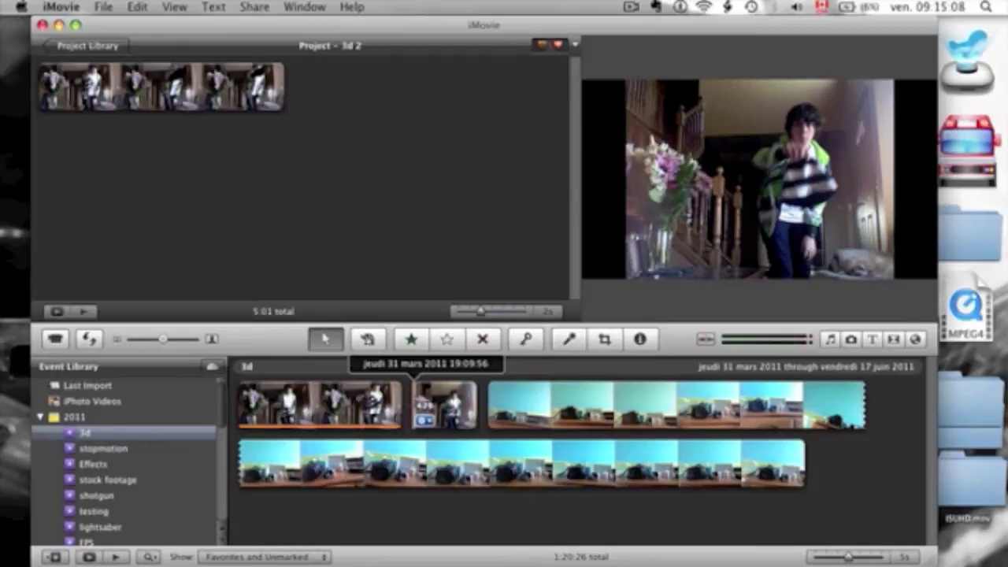
Overlay the second dancing clip on the project clip as a cutaway
drag(414, 402, 65, 87)
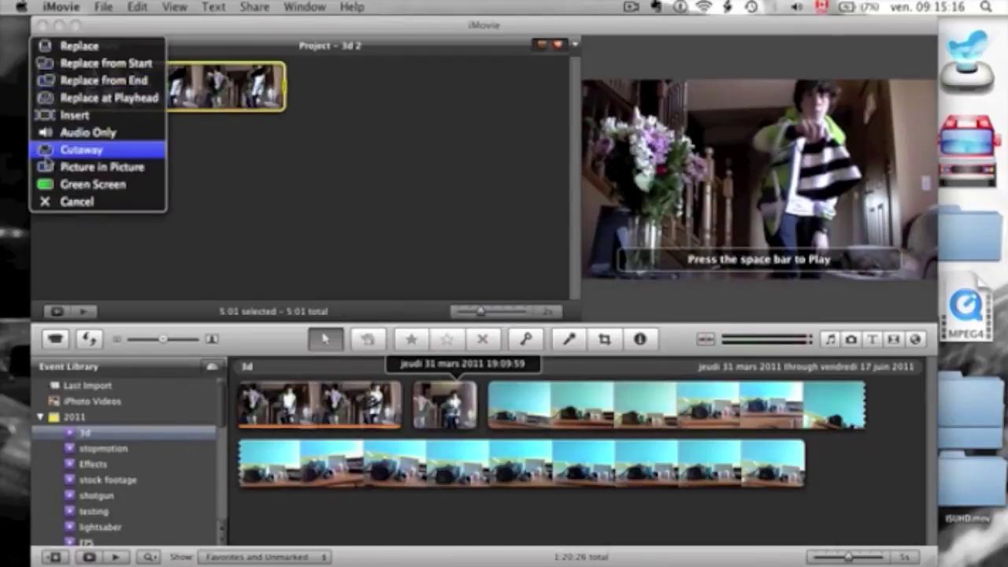
click(45, 151)
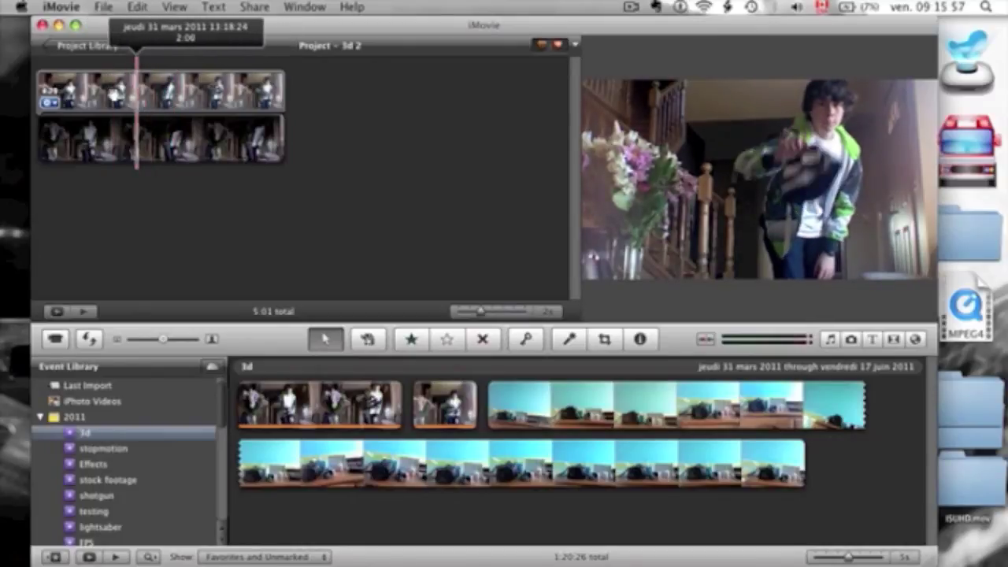
double_click(118, 91)
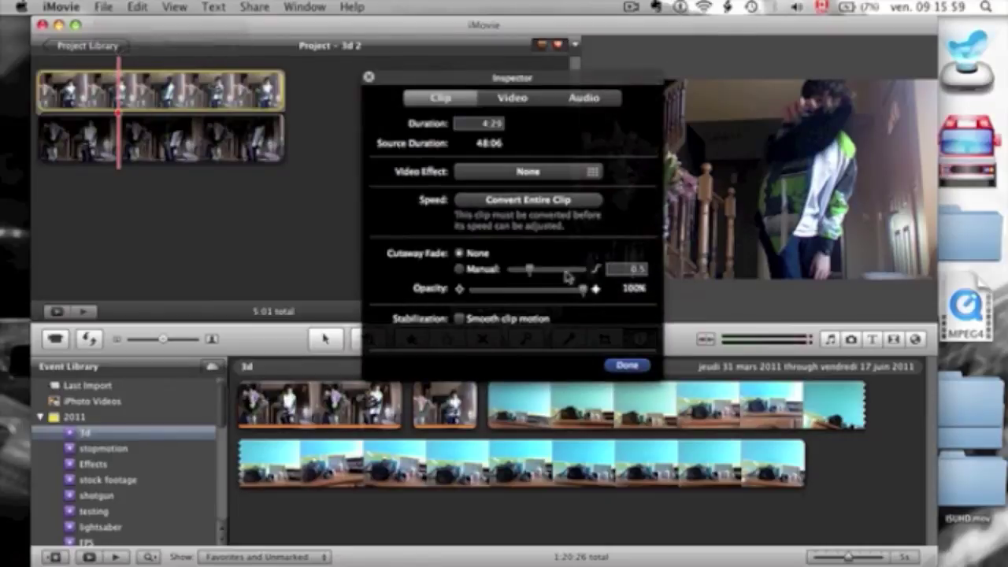
click(535, 292)
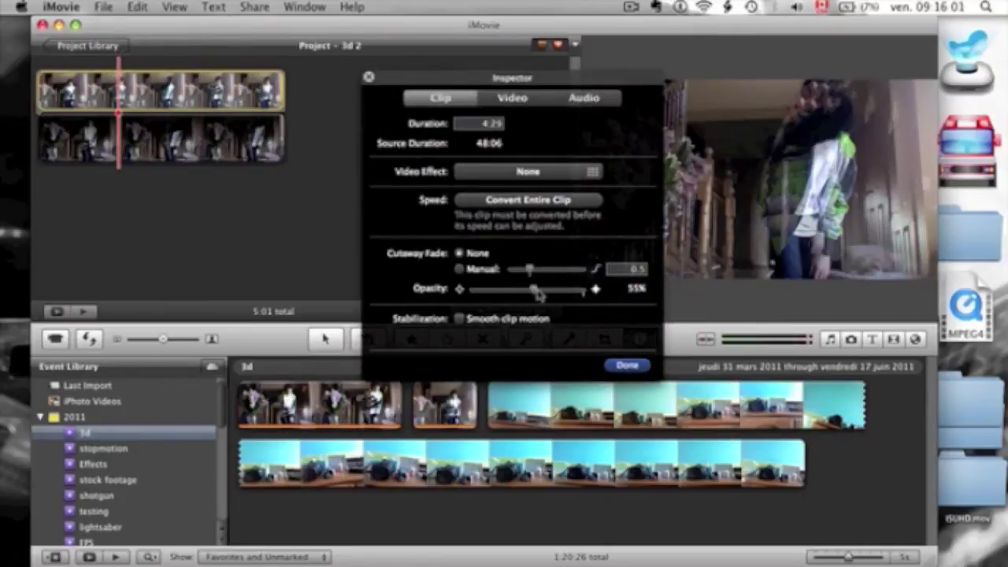
click(630, 366)
click(433, 177)
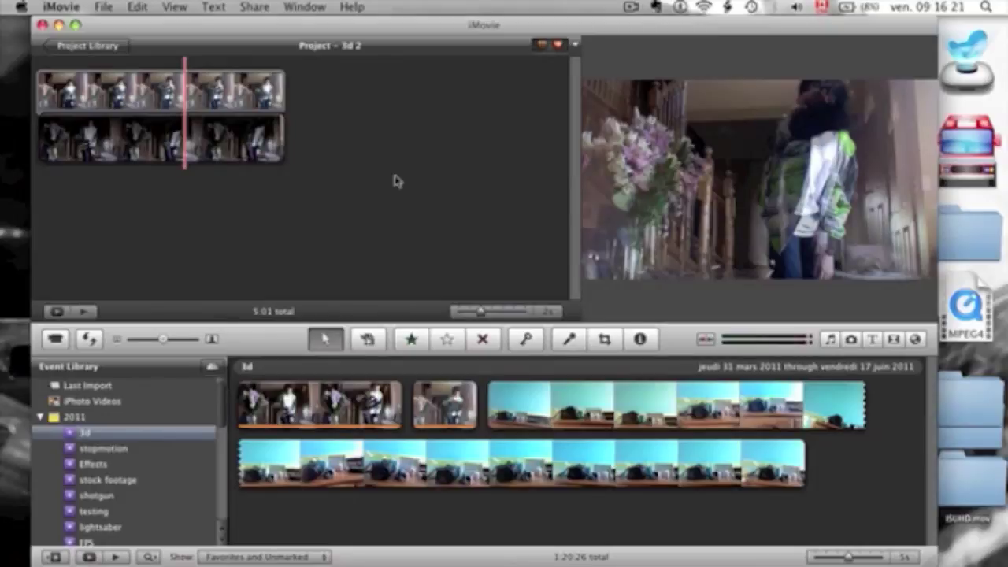
click(150, 91)
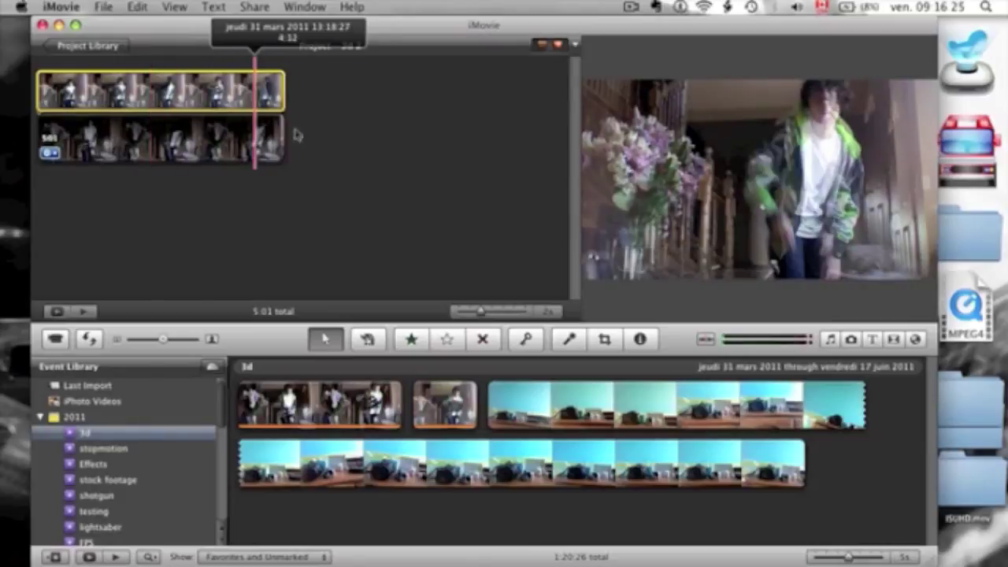
double_click(163, 86)
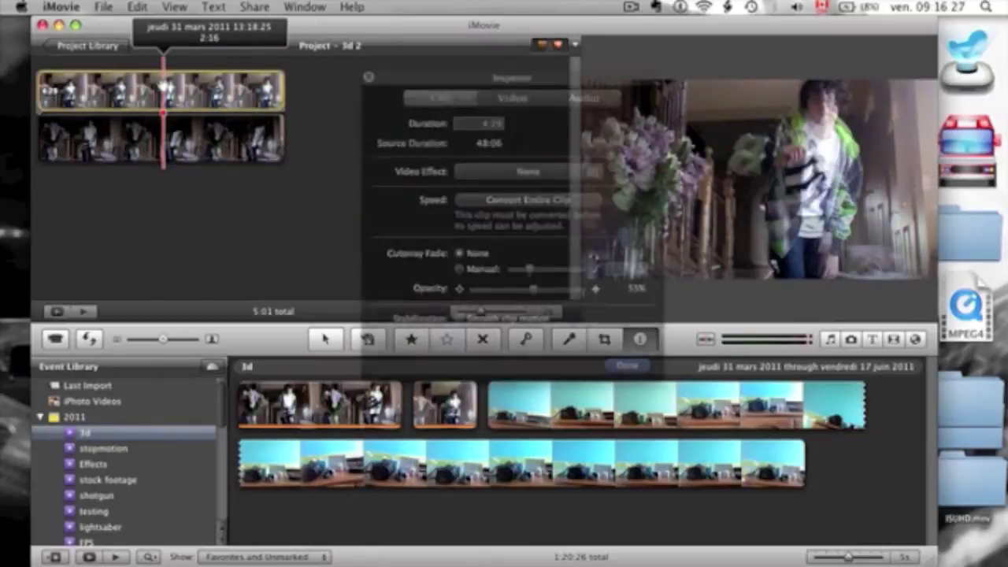
drag(539, 293, 599, 289)
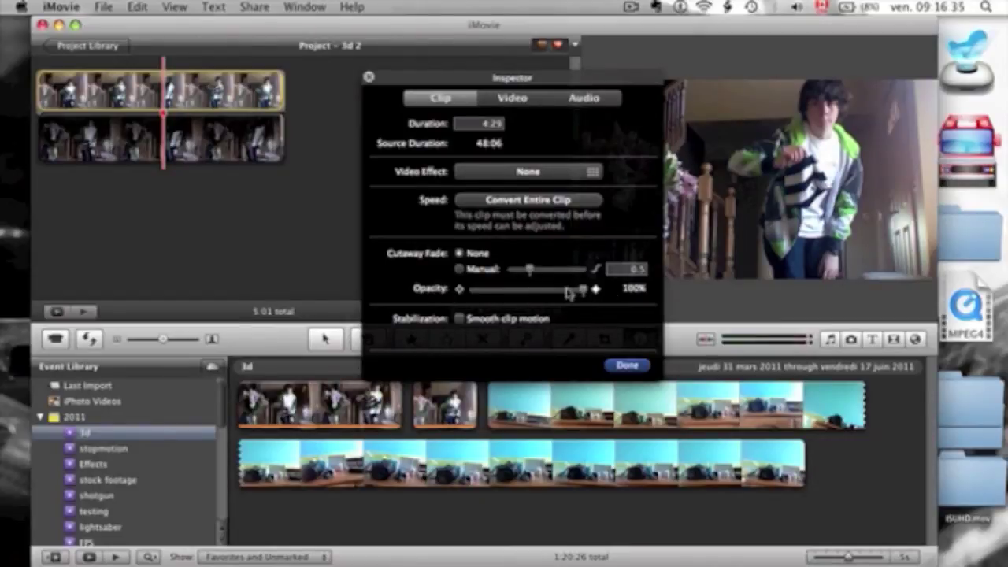
click(627, 365)
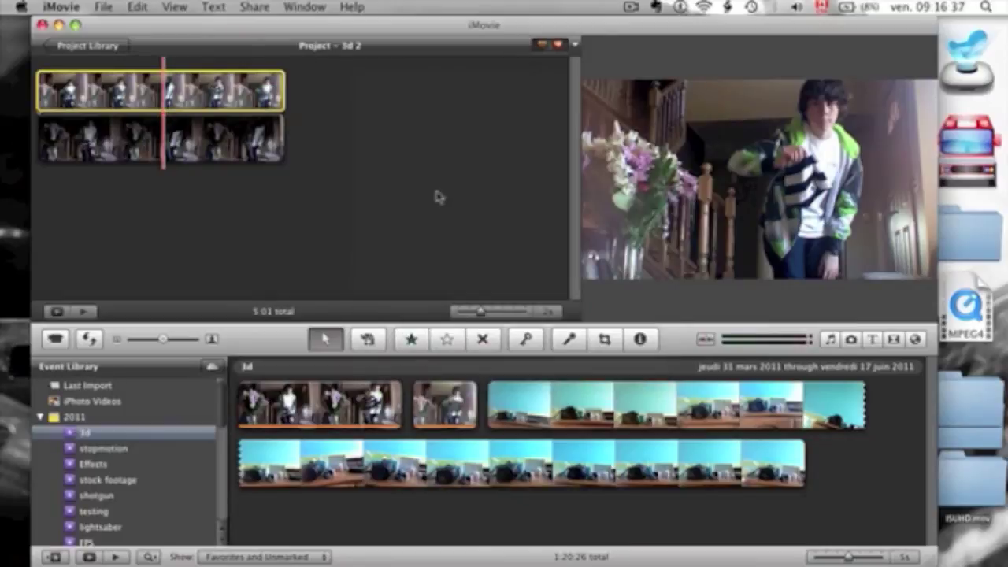
click(436, 196)
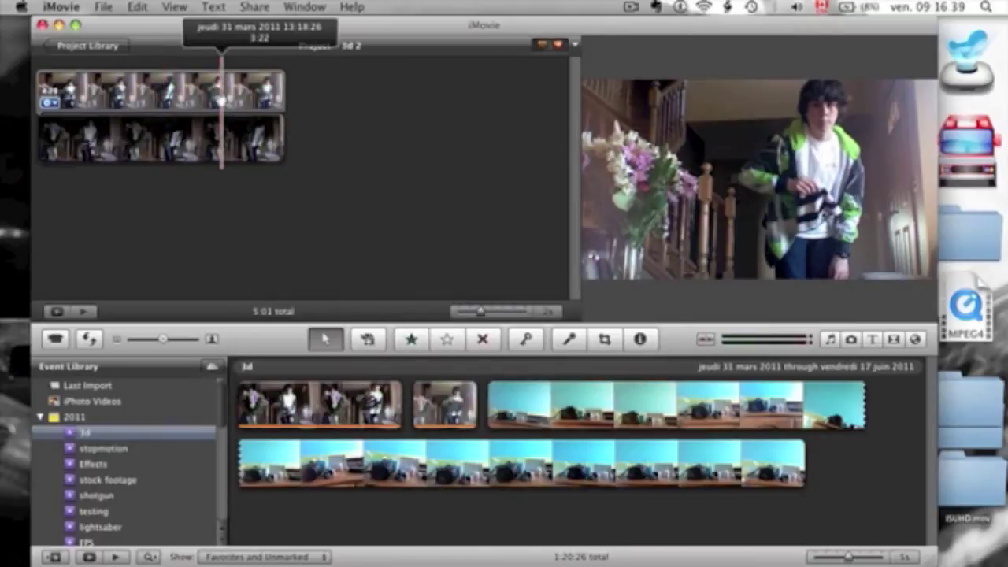
double_click(222, 99)
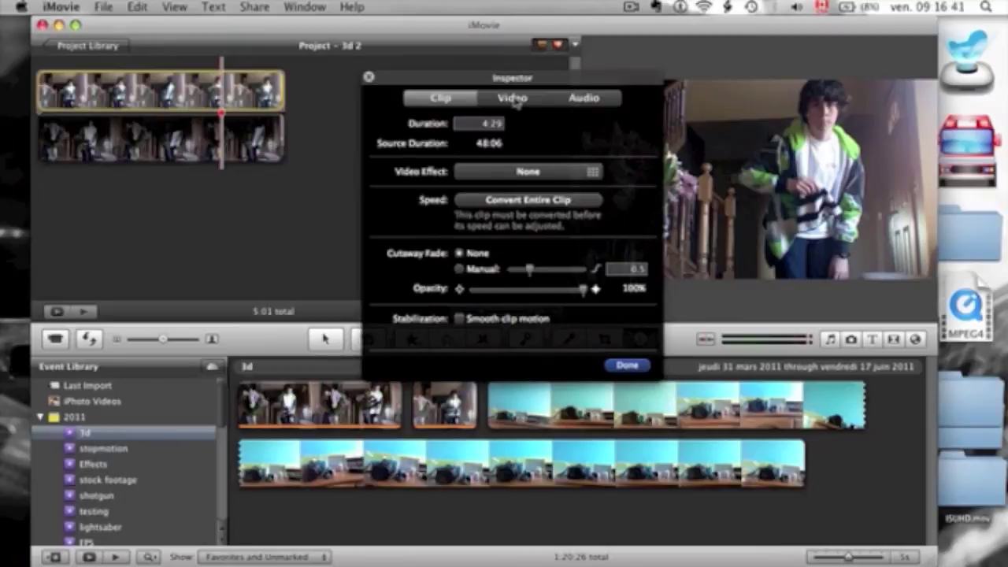
Tint the cutaway yellow: warmer white point, red gain 104%, blue 0%, green 74%, saturation 83%
click(513, 99)
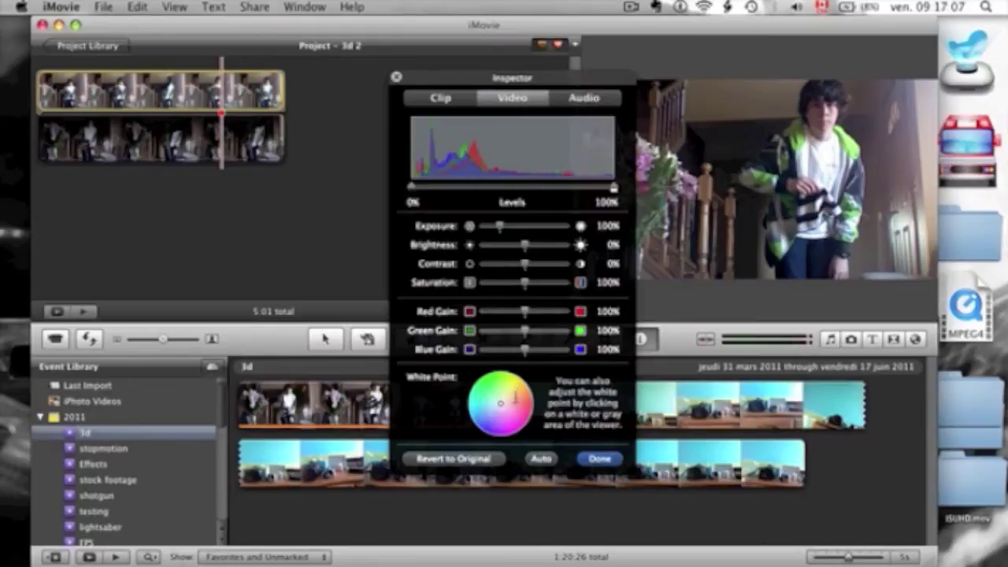
mouse_move(514, 397)
mouse_down()
mouse_move(535, 371)
mouse_move(520, 382)
mouse_move(530, 370)
mouse_move(483, 350)
mouse_move(517, 334)
mouse_up()
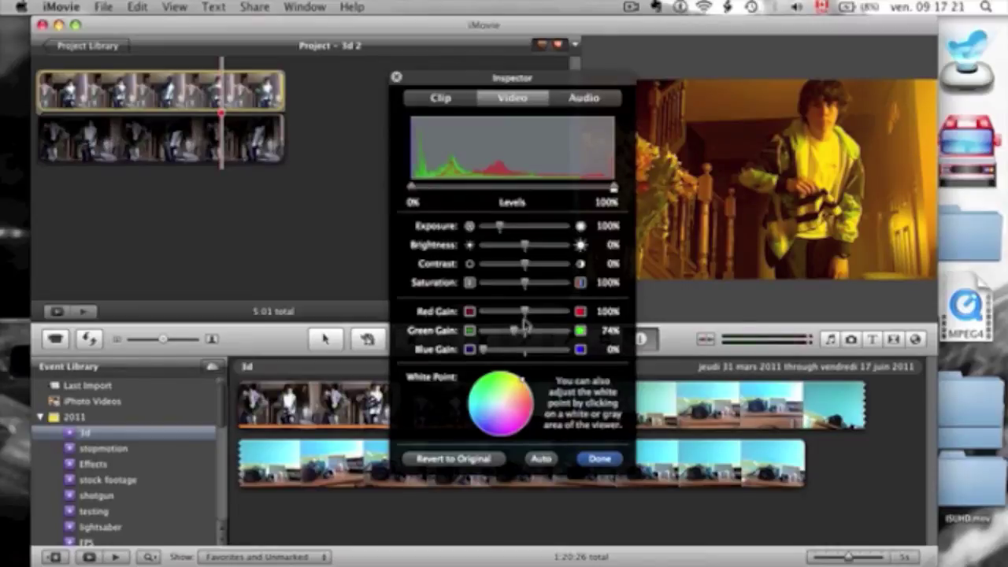
drag(527, 318, 528, 318)
mouse_move(524, 284)
mouse_down()
mouse_move(556, 284)
mouse_move(518, 285)
mouse_up()
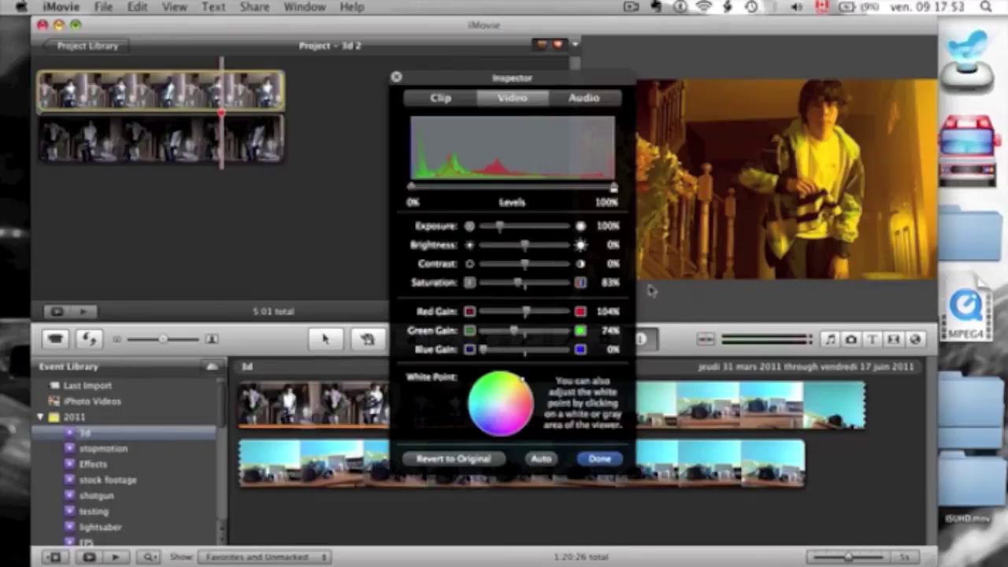
click(600, 463)
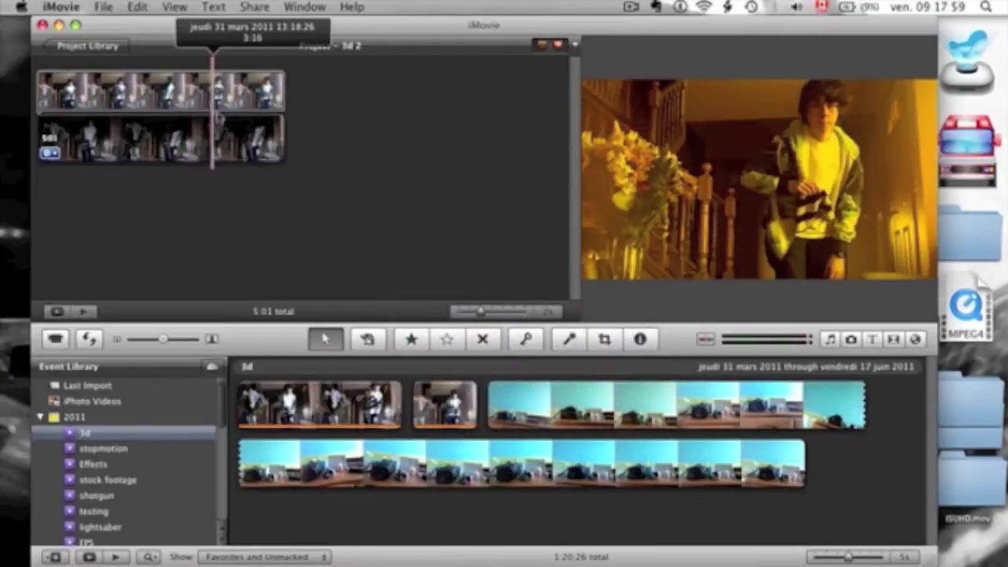
Lower the cutaway clip's opacity in its clip settings
double_click(170, 94)
drag(607, 290, 573, 290)
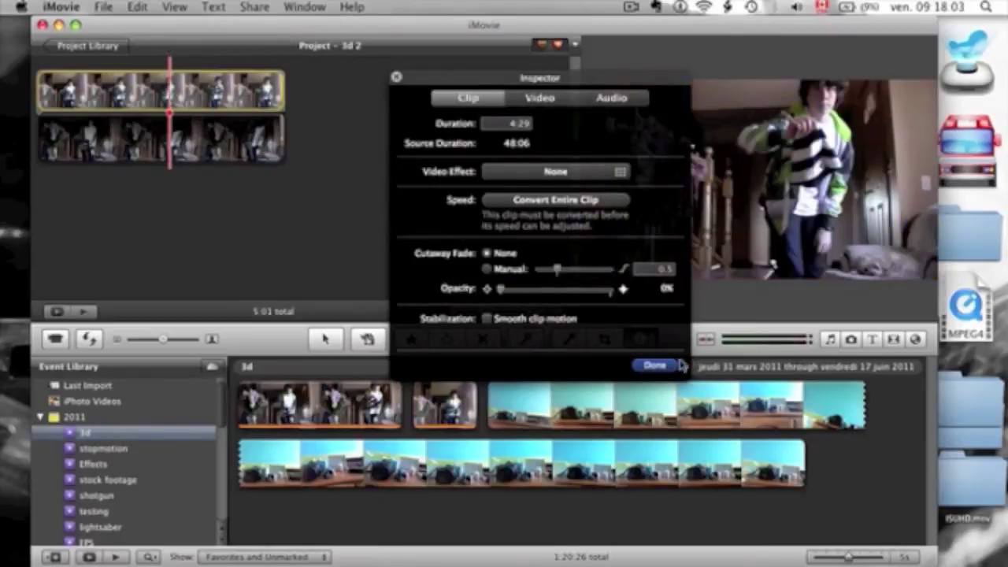
click(654, 365)
click(473, 275)
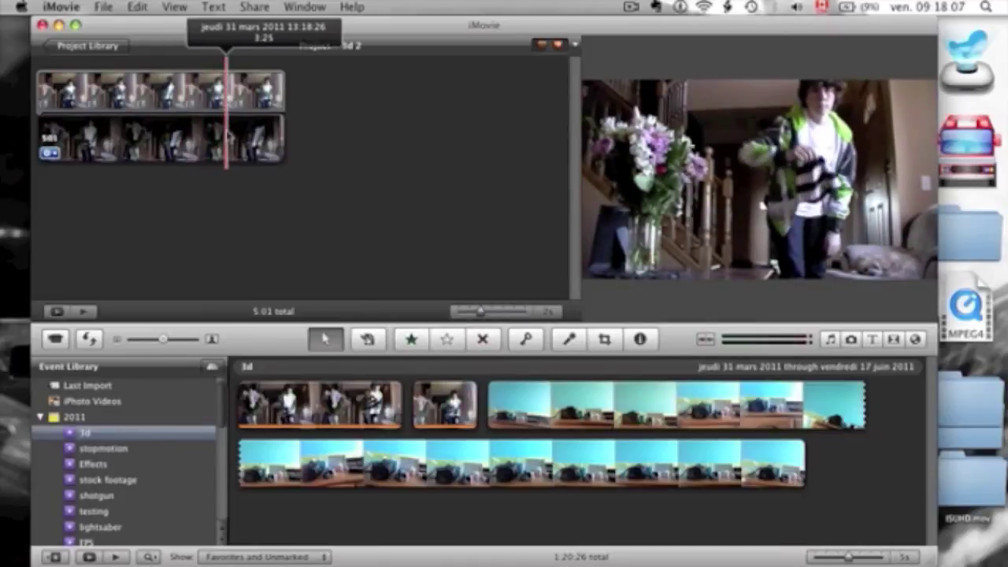
Tint the main clip blue: white point toward blue, blue gain 200%, red 0%, green 70%
click(191, 137)
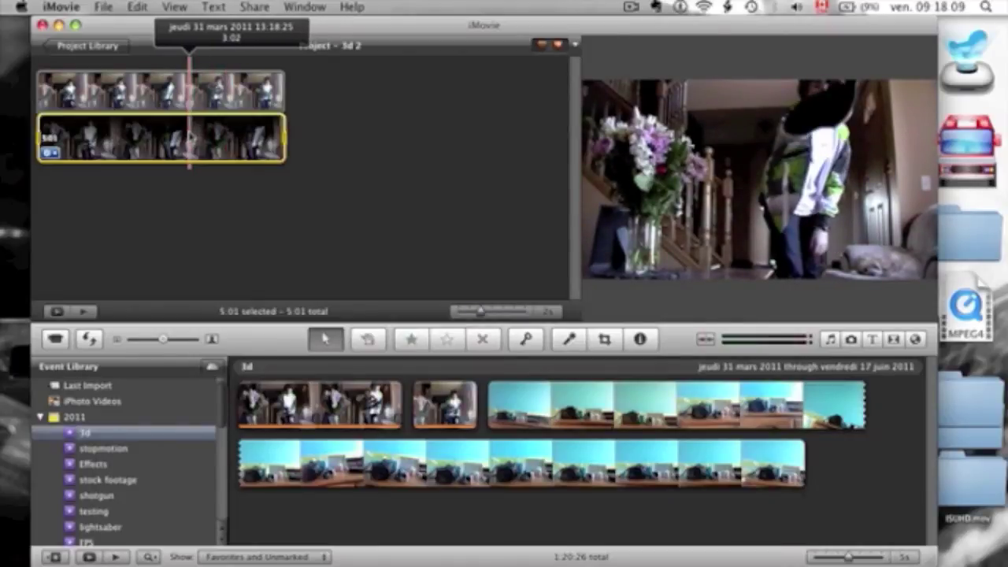
key(i)
click(548, 97)
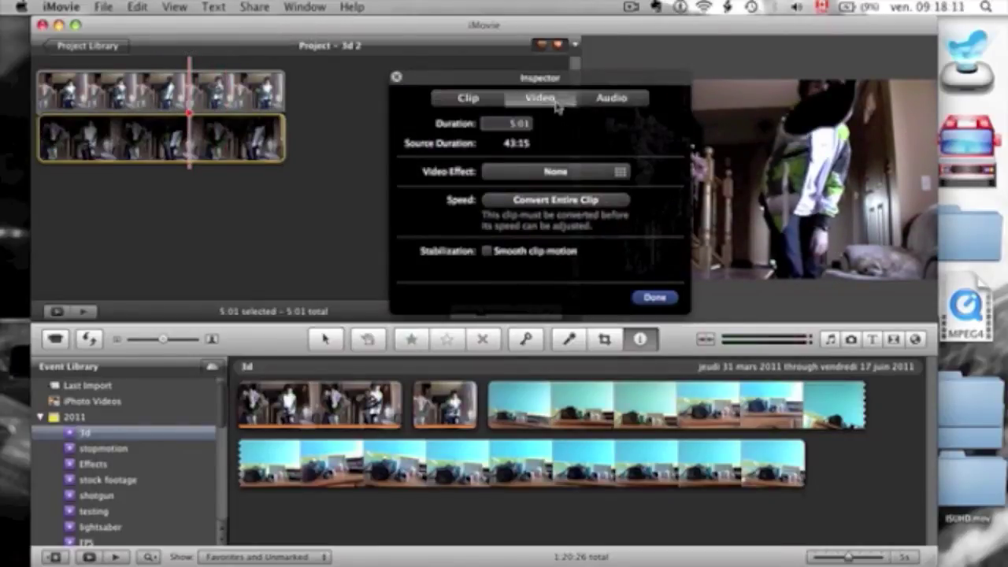
drag(552, 74, 528, 74)
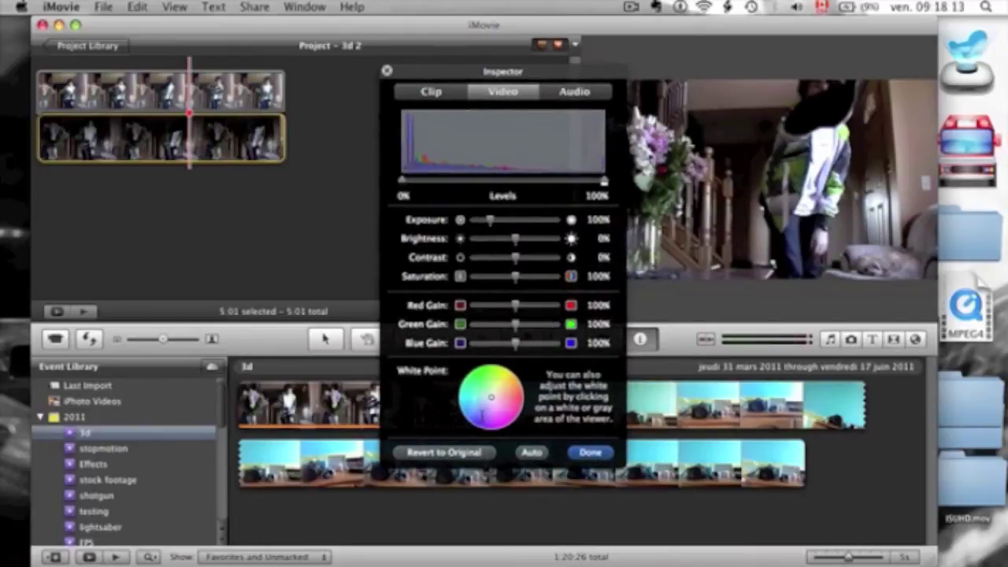
drag(509, 394, 467, 419)
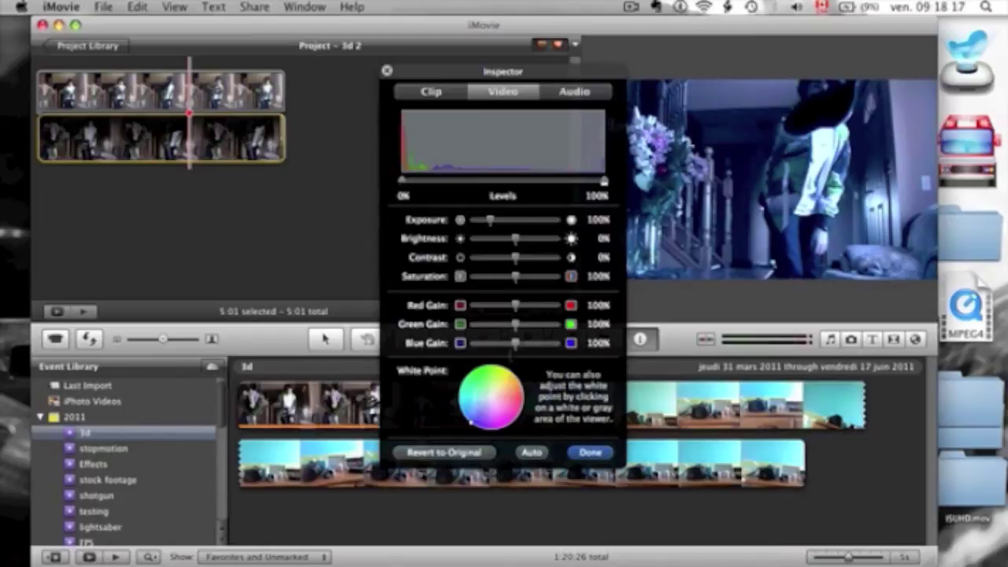
drag(516, 344, 572, 345)
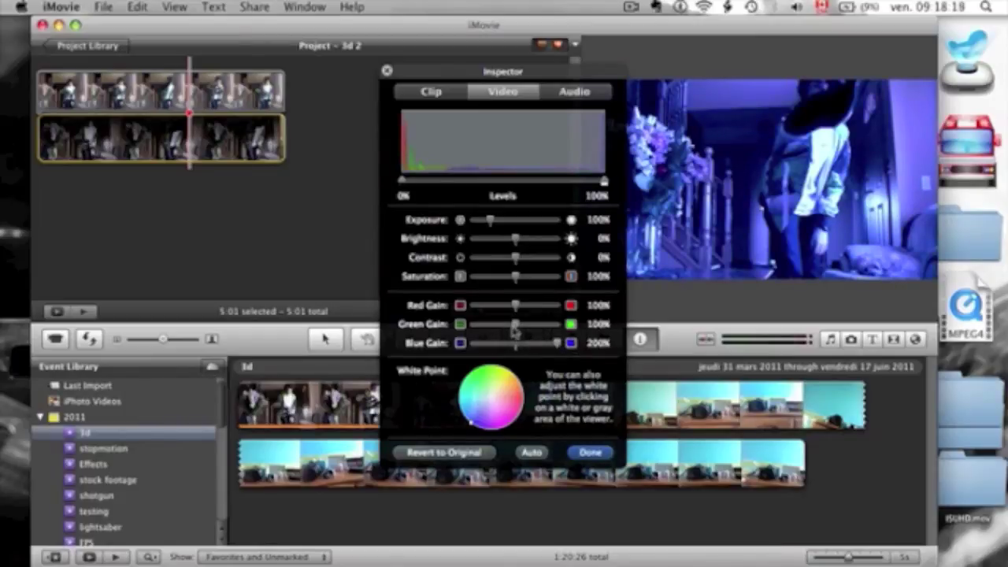
mouse_move(516, 324)
mouse_down()
mouse_move(469, 329)
mouse_move(518, 328)
mouse_move(461, 312)
mouse_move(562, 324)
mouse_move(504, 323)
mouse_up()
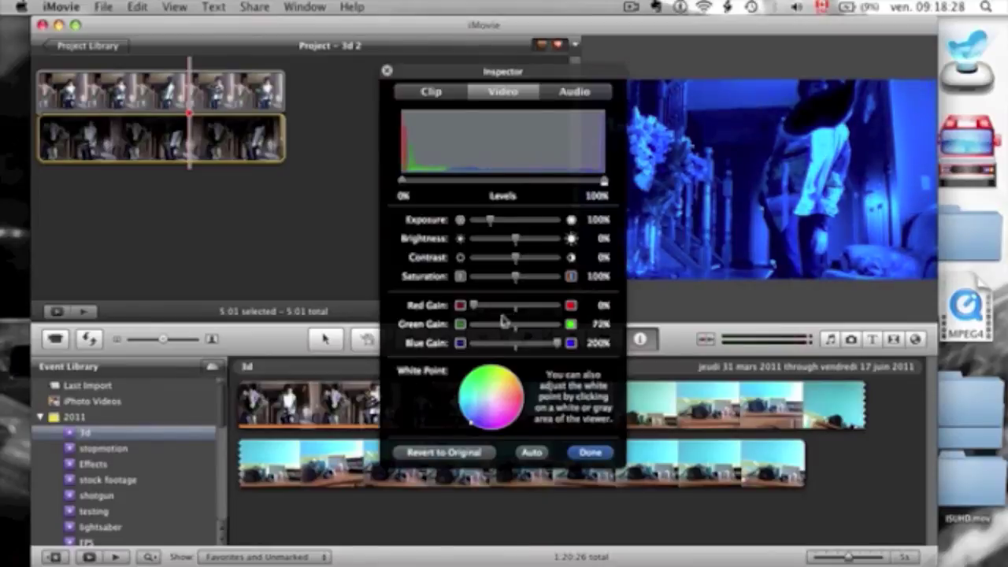
click(589, 454)
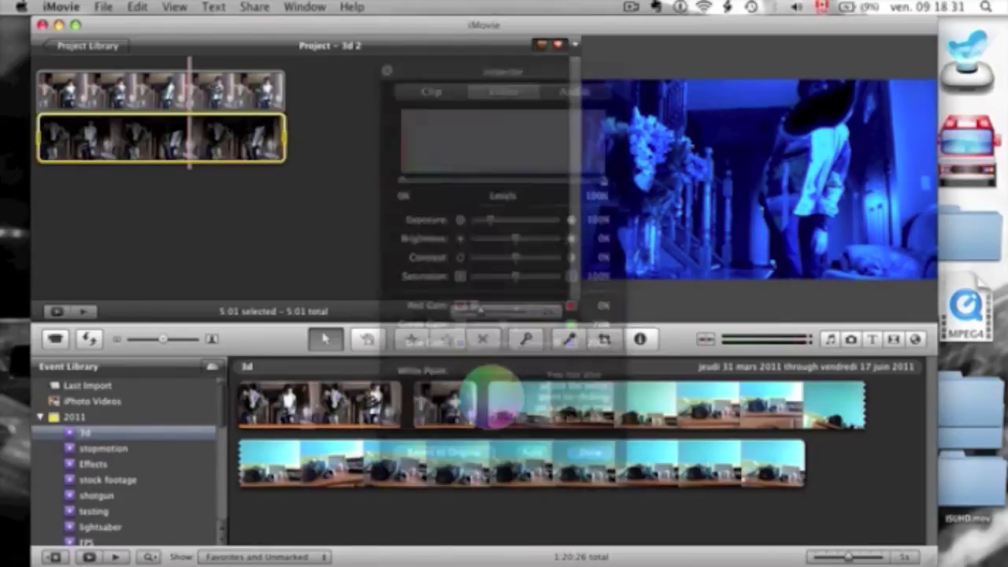
Set the upper cutaway clip's opacity to about 50%
click(437, 158)
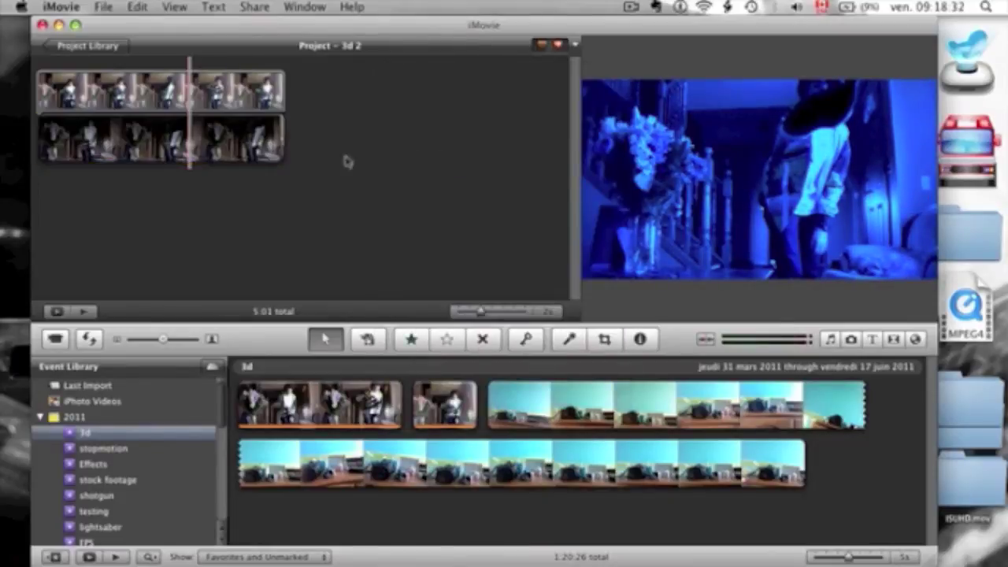
double_click(180, 102)
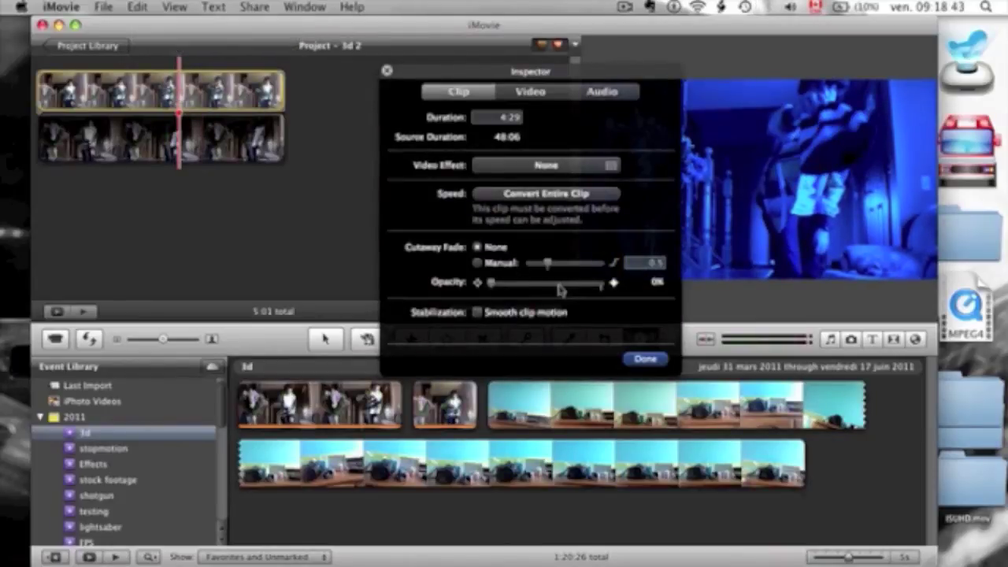
click(550, 286)
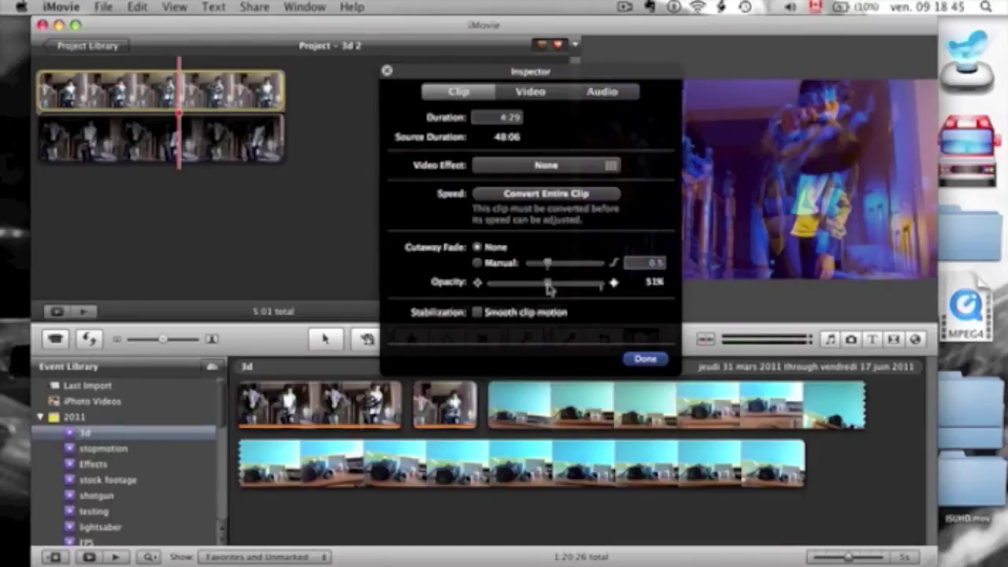
click(645, 358)
click(421, 218)
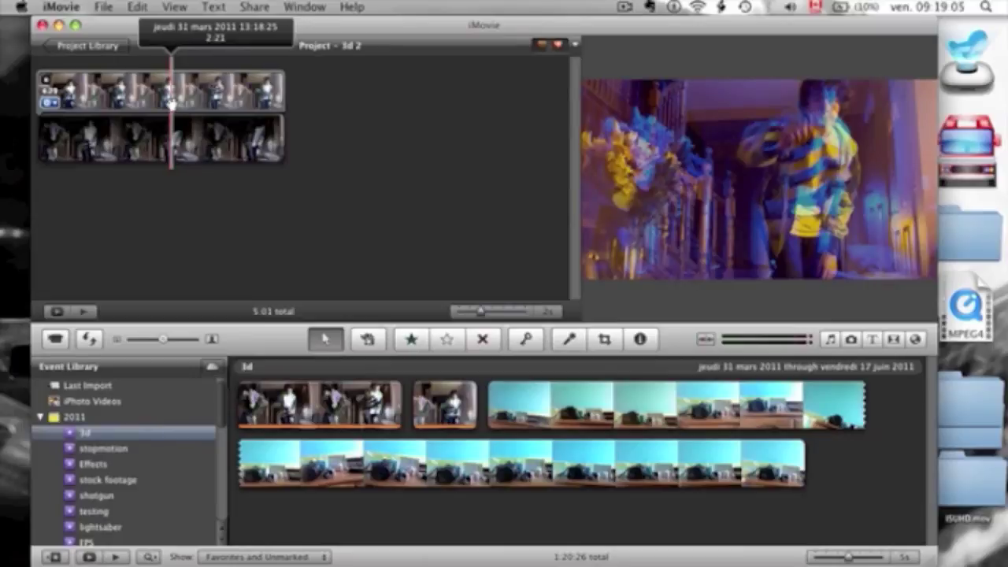
Nudge the upper clip's crop area upward and reapply its crop
click(173, 106)
key(c)
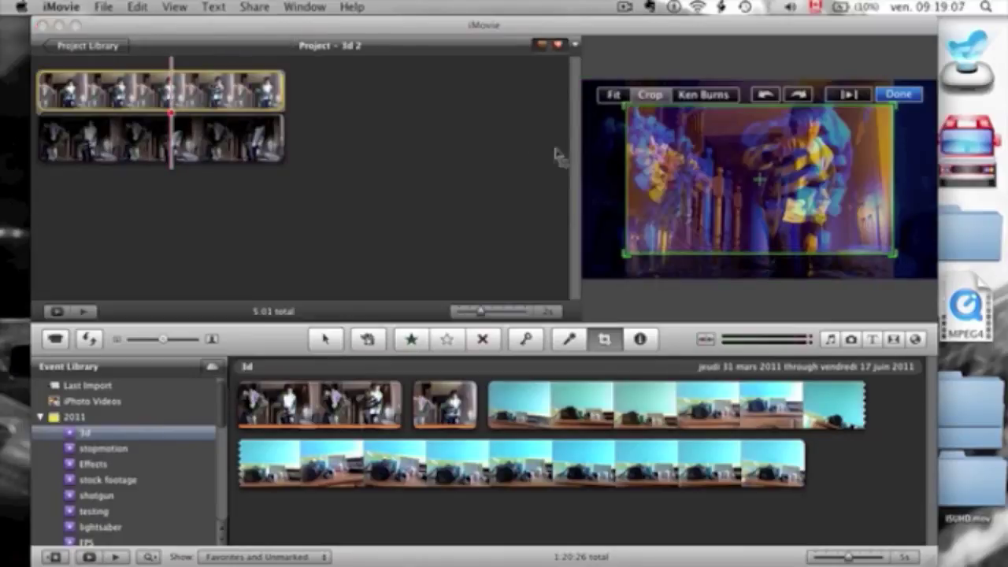
drag(748, 160, 744, 156)
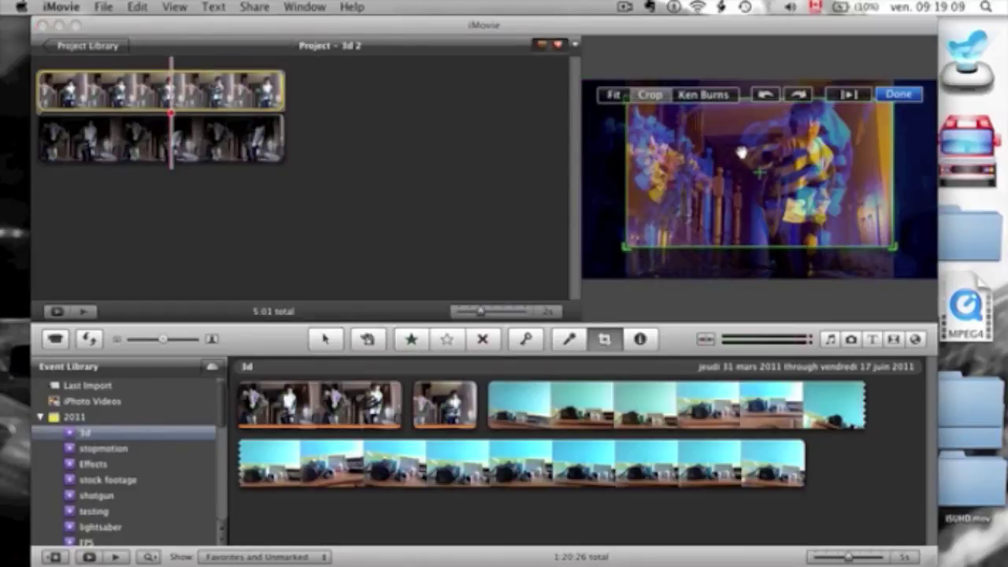
click(899, 94)
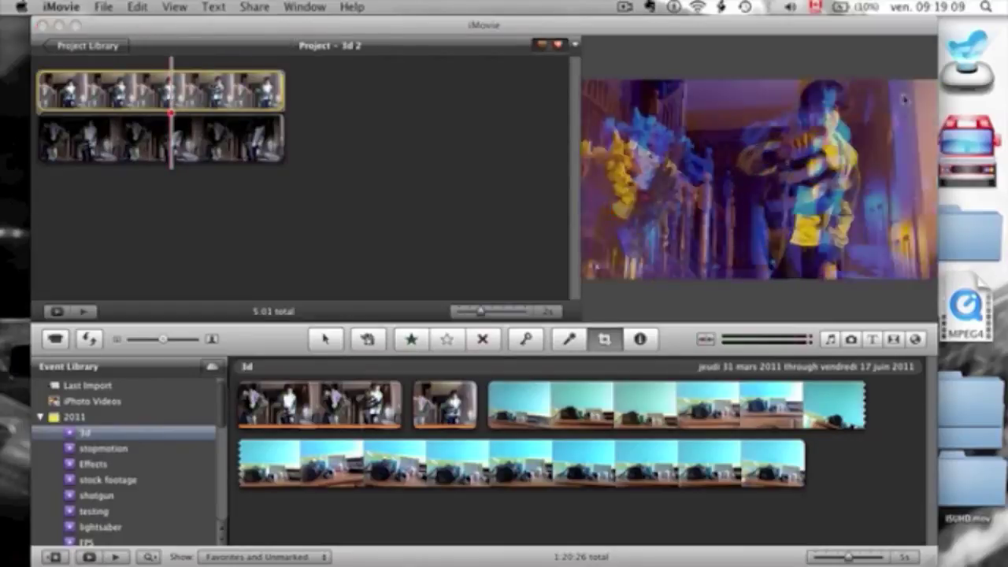
click(544, 196)
click(158, 88)
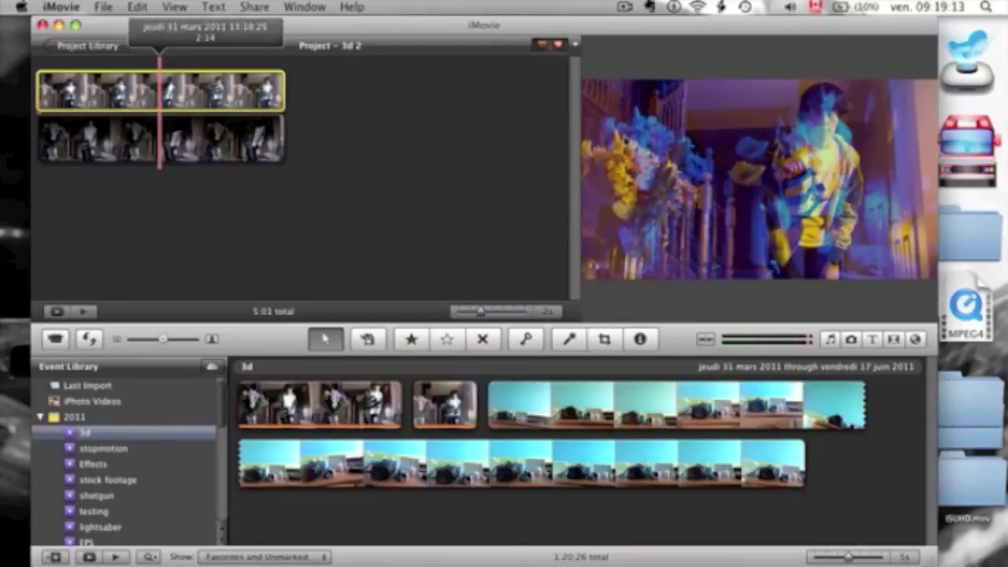
key(c)
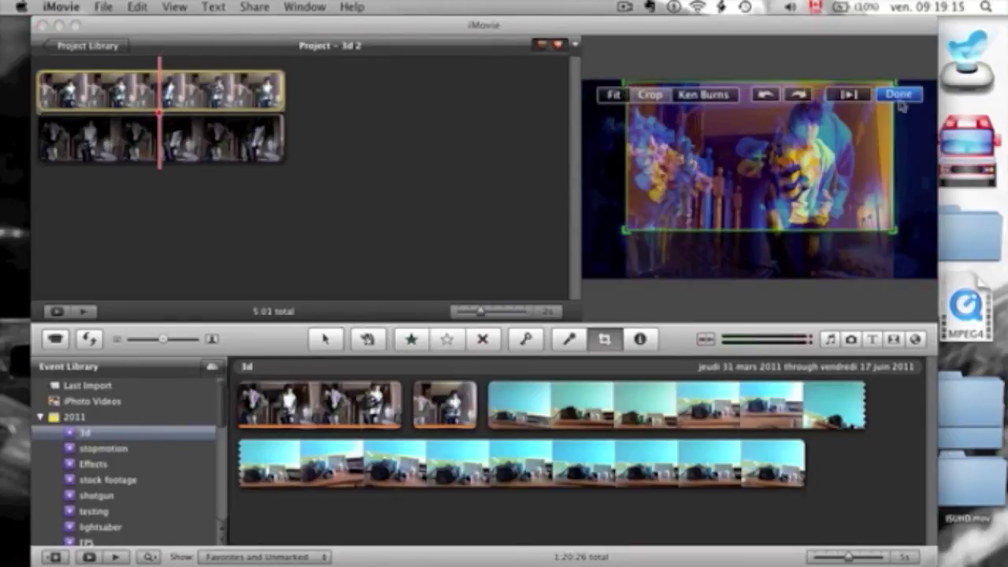
click(898, 97)
click(517, 189)
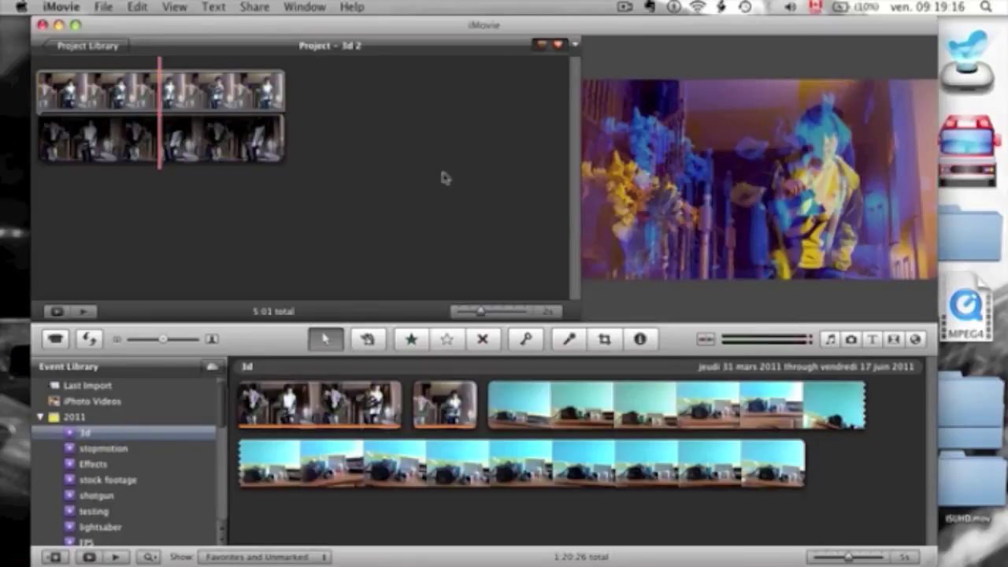
Check the lower clip's crop, then move the upper clip's crop area down
click(267, 149)
key(c)
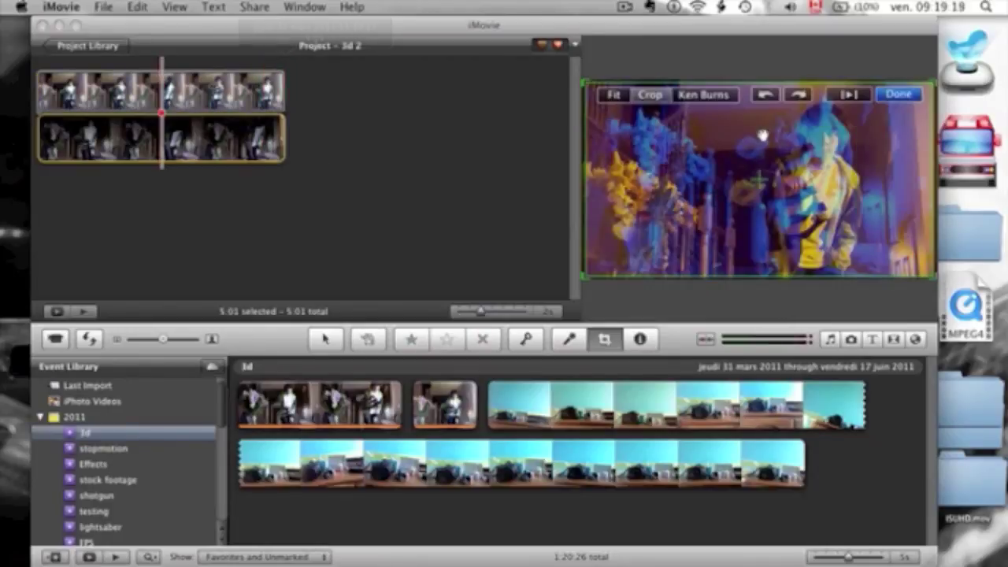
click(898, 95)
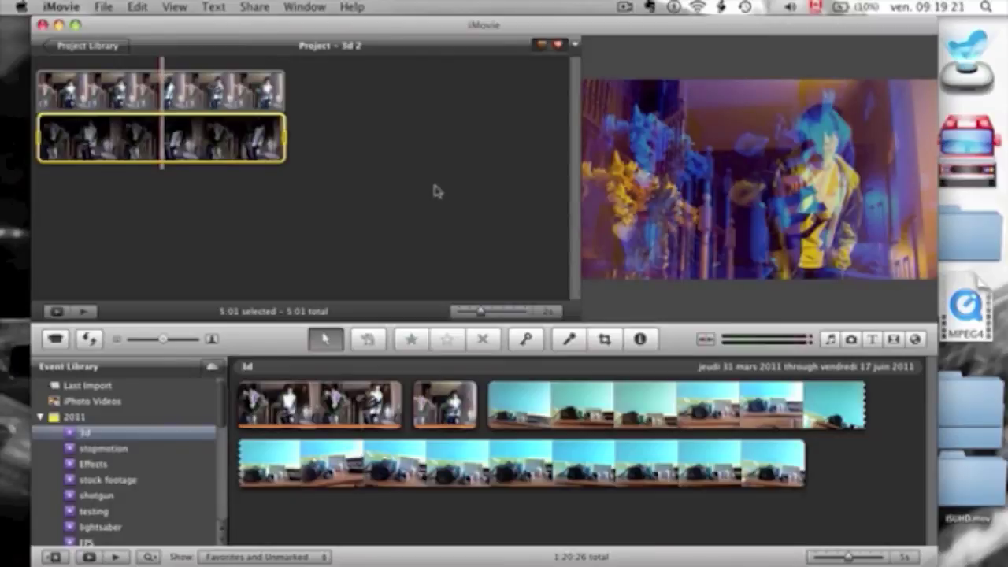
click(431, 178)
click(238, 91)
key(c)
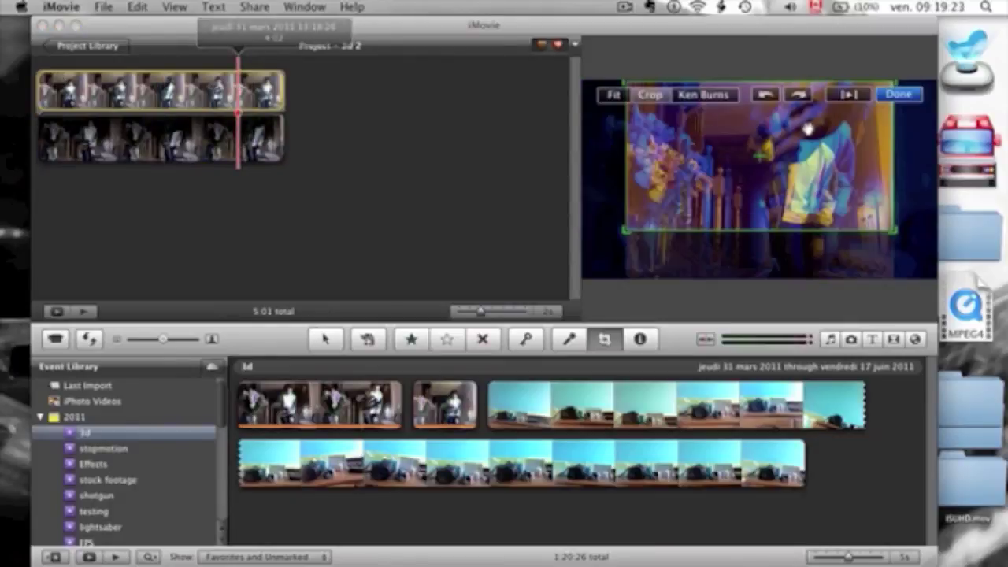
drag(809, 129, 806, 146)
click(898, 95)
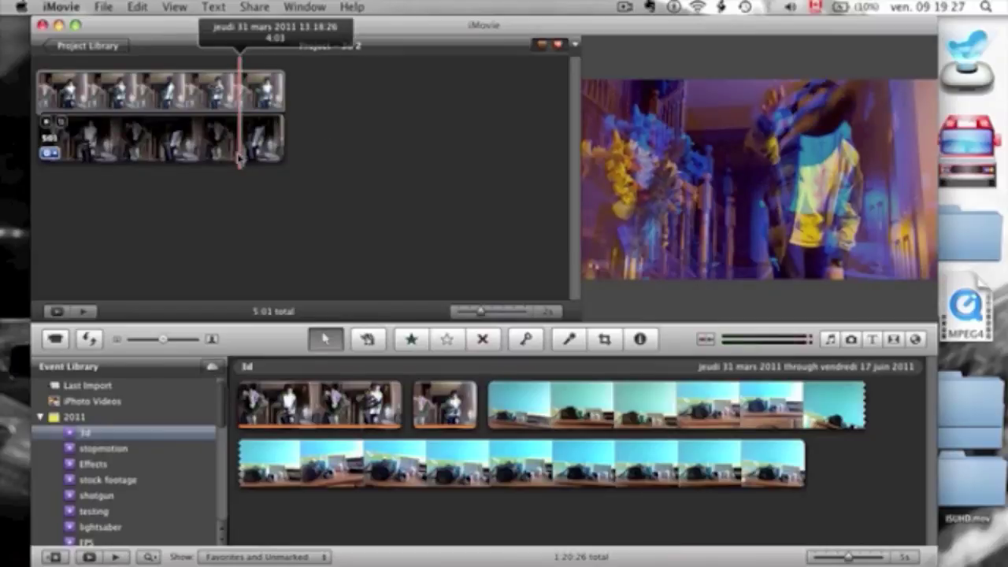
Lower the upper clip's crop area slightly more and confirm the final crop
click(162, 91)
key(c)
drag(751, 227, 755, 232)
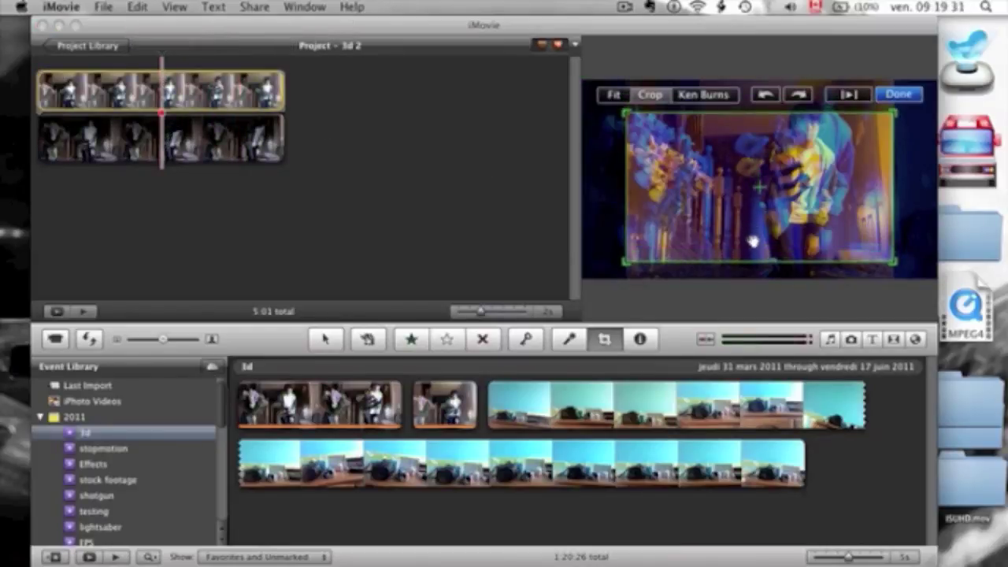
drag(752, 241, 760, 238)
click(912, 99)
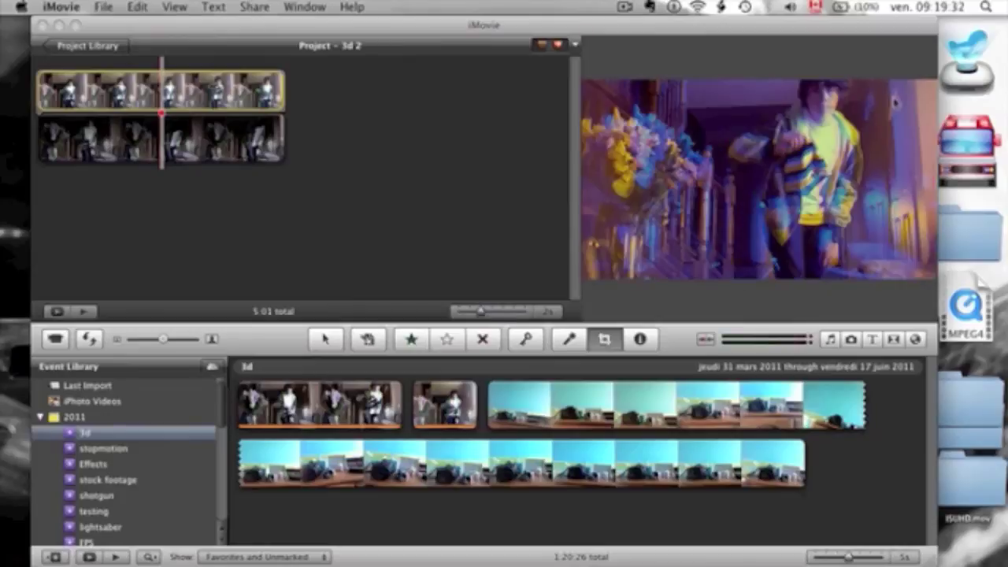
click(475, 156)
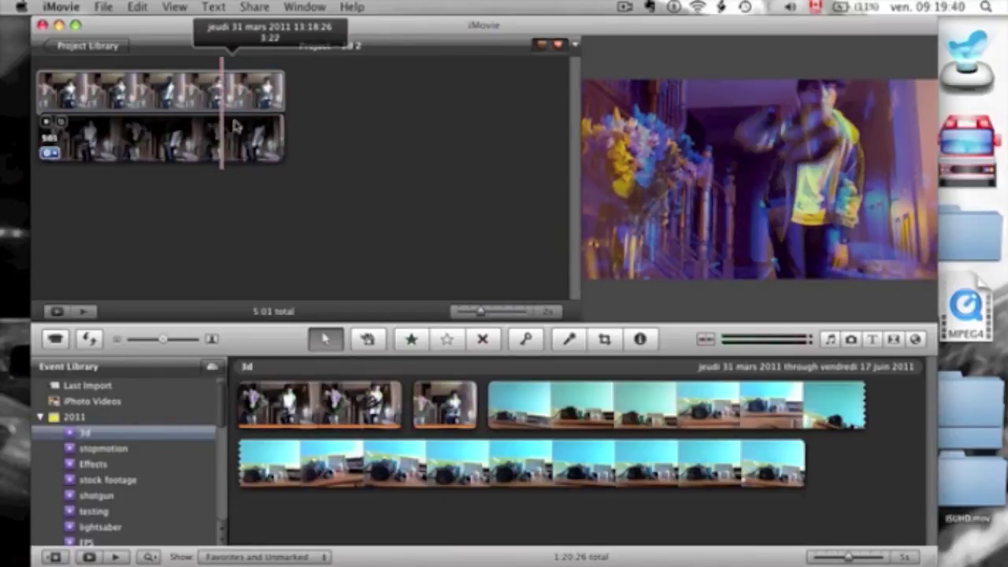
click(219, 93)
key(c)
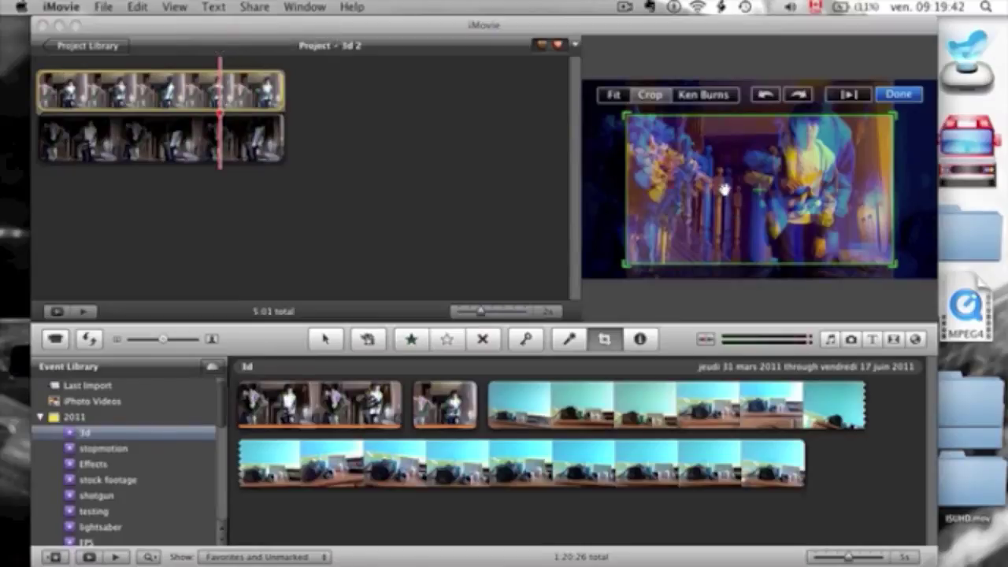
click(899, 95)
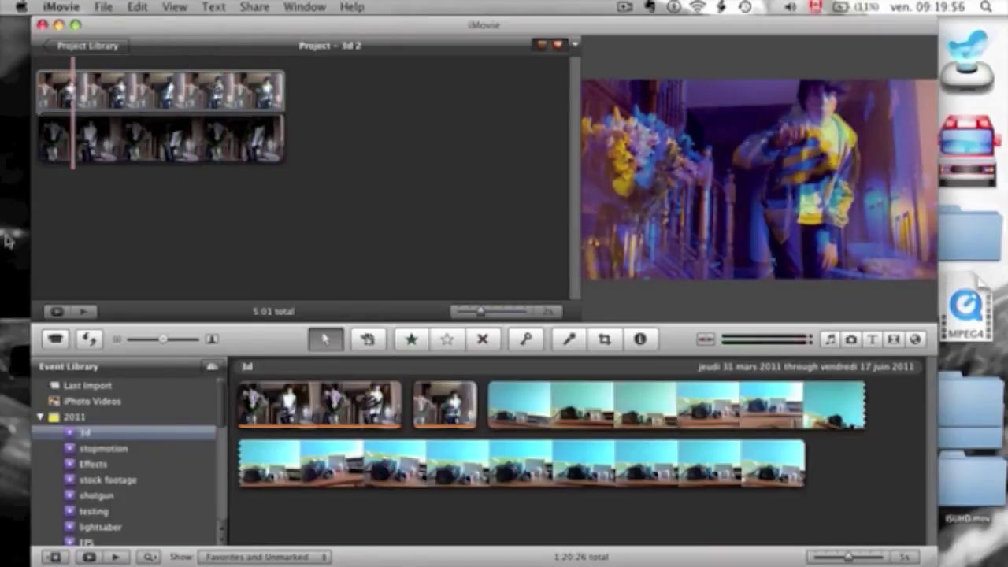
key(space)
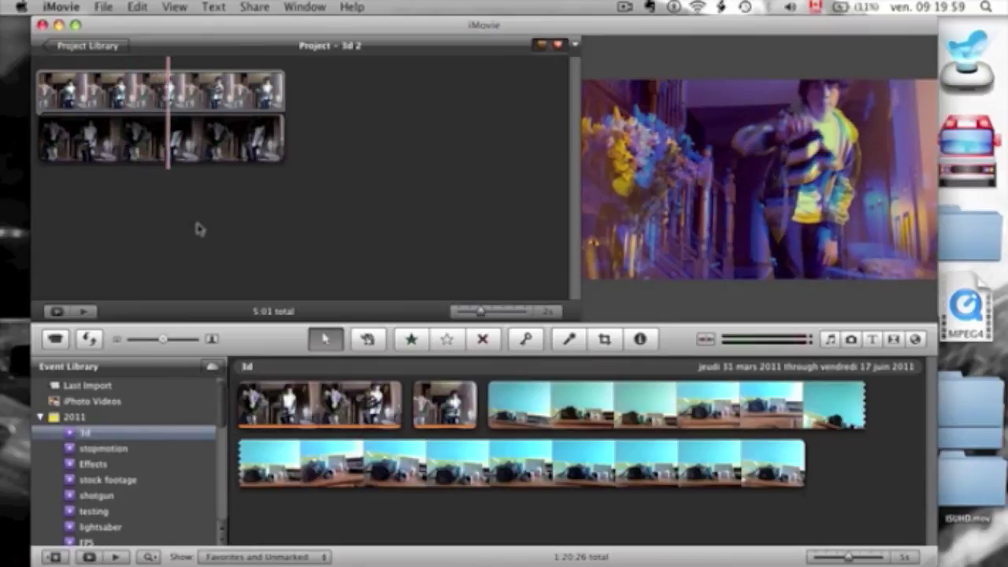